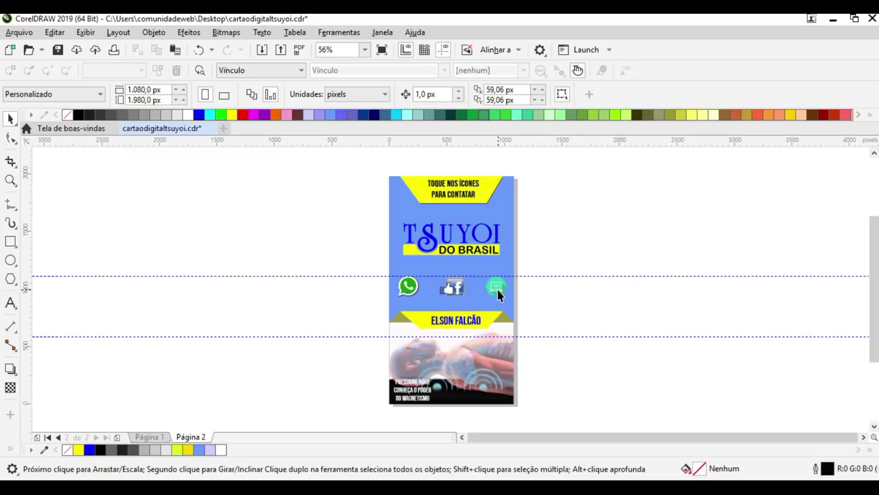
Switch to the Edge browser, look through the in-person and online courses on the comunidadeweb home page, and return to CorelDRAW.
{"action": "left_click", "coordinate": [479, 489]}
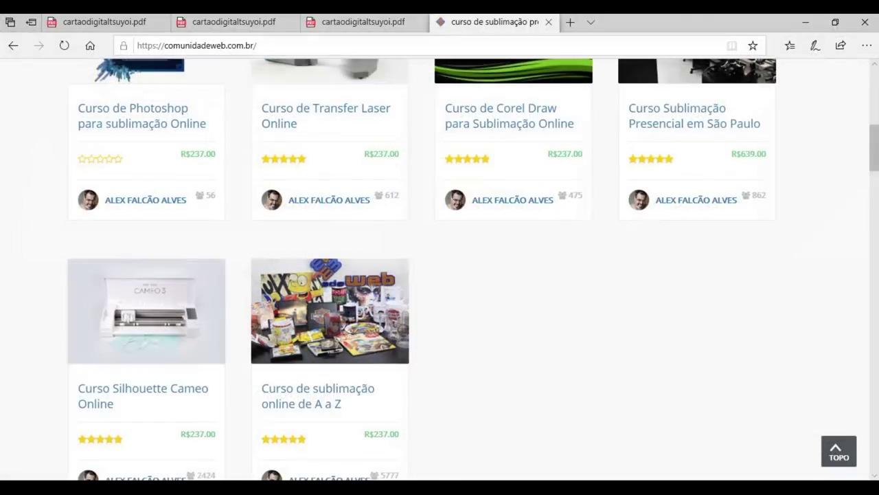
{"action": "scroll", "coordinate": [595, 348], "scroll_direction": "up", "scroll_amount": 10}
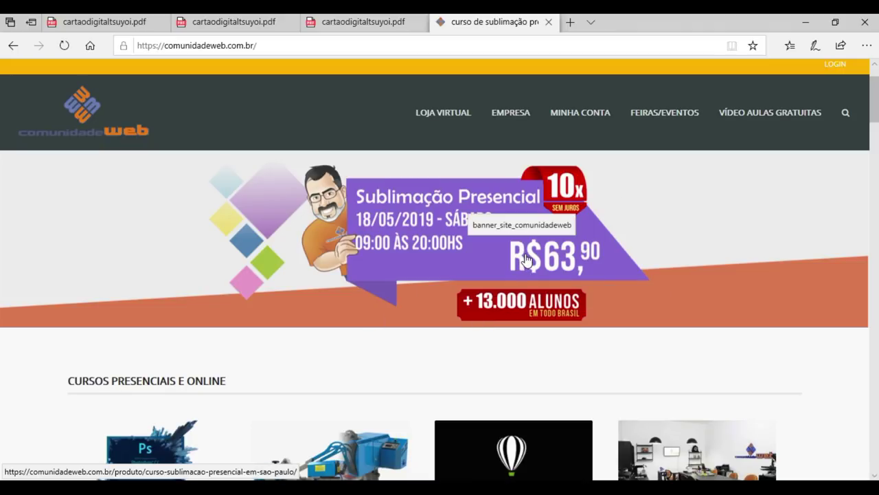
{"action": "scroll", "coordinate": [526, 259], "scroll_direction": "down", "scroll_amount": 3}
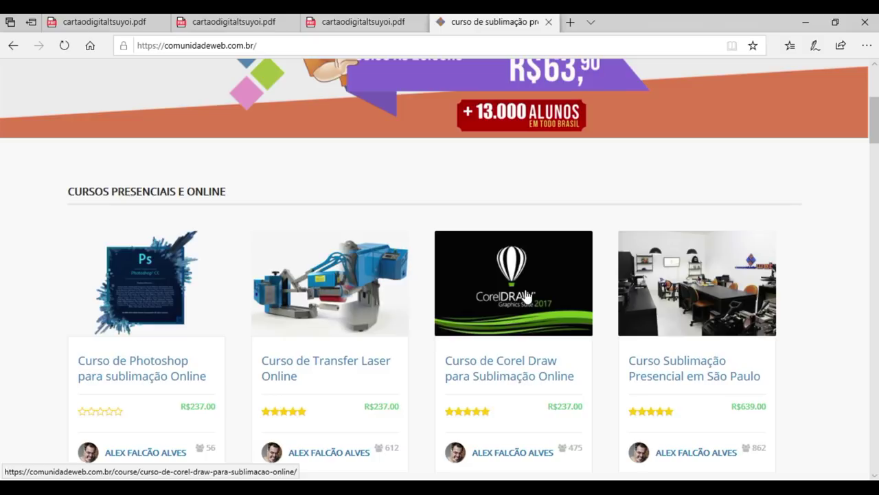
{"action": "scroll", "coordinate": [526, 296], "scroll_direction": "down", "scroll_amount": 1}
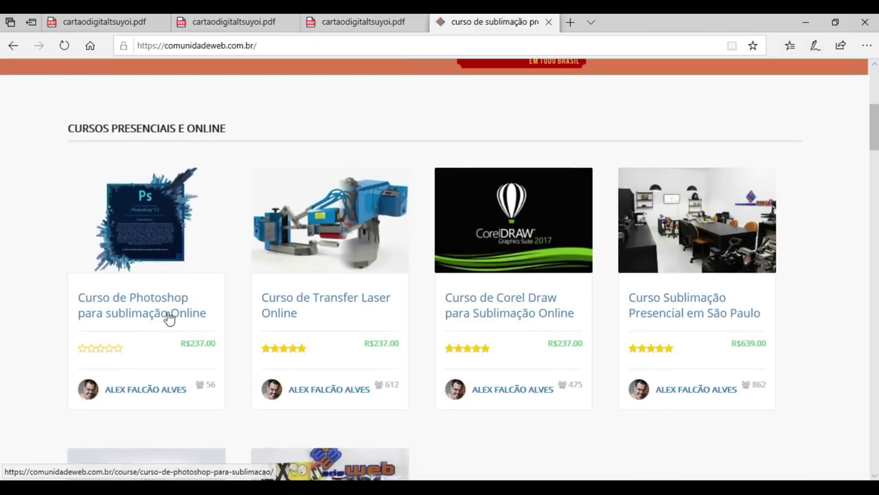
{"action": "scroll", "coordinate": [328, 296], "scroll_direction": "down", "scroll_amount": 3}
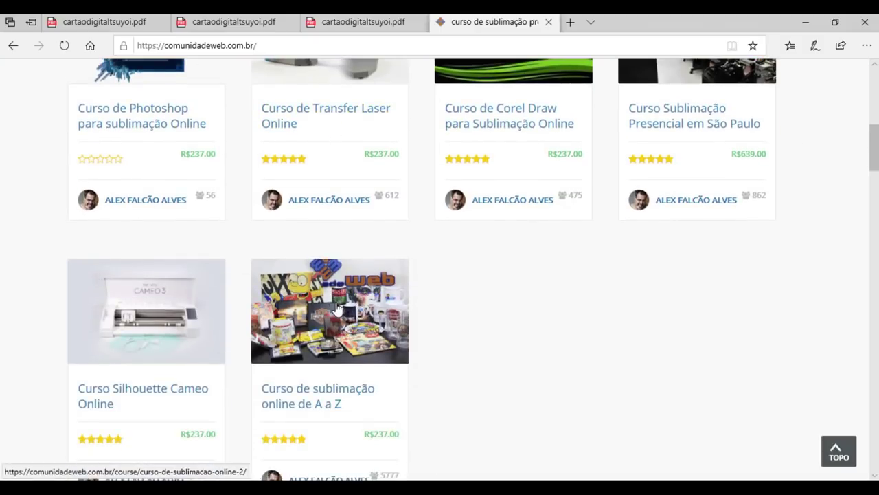
{"action": "scroll", "coordinate": [335, 308], "scroll_direction": "up", "scroll_amount": 3}
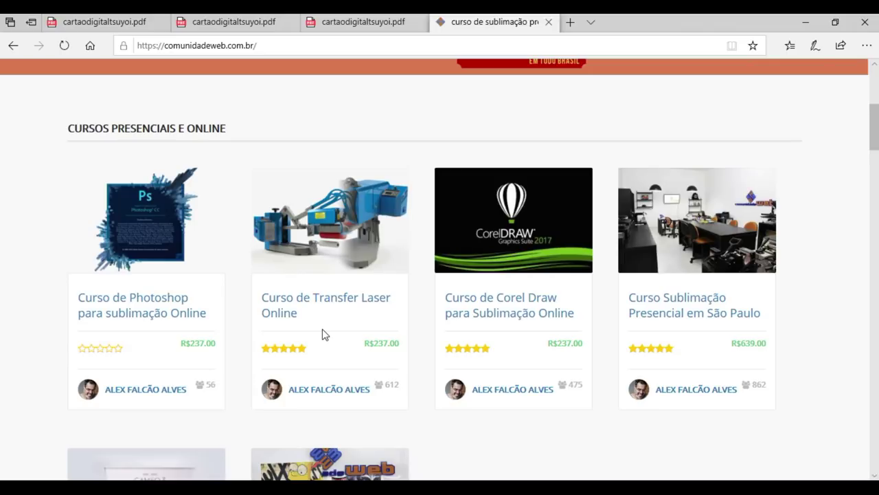
{"action": "scroll", "coordinate": [324, 334], "scroll_direction": "down", "scroll_amount": 3}
{"action": "scroll", "coordinate": [324, 334], "scroll_direction": "up", "scroll_amount": 2}
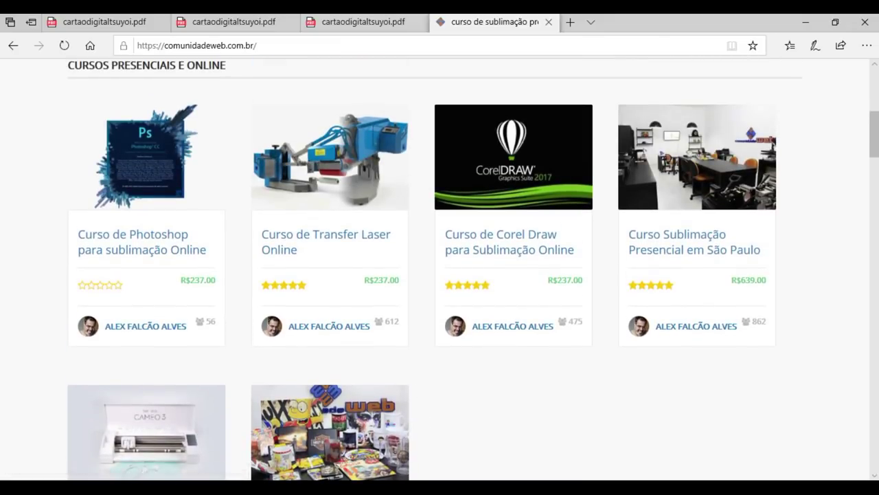
{"action": "mouse_move", "coordinate": [396, 481]}
{"action": "left_click", "coordinate": [396, 440]}
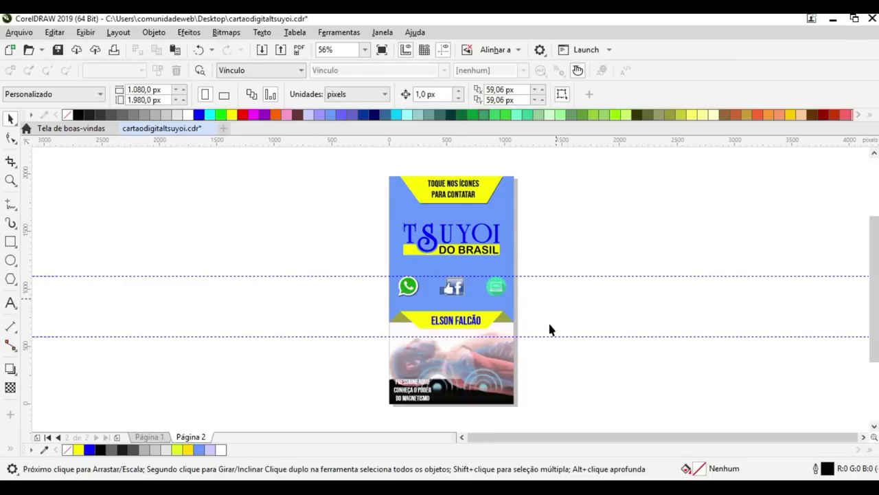
Select the Facebook icon on Página 2 and display the link settings (Vínculos) for it.
{"action": "left_click", "coordinate": [458, 289]}
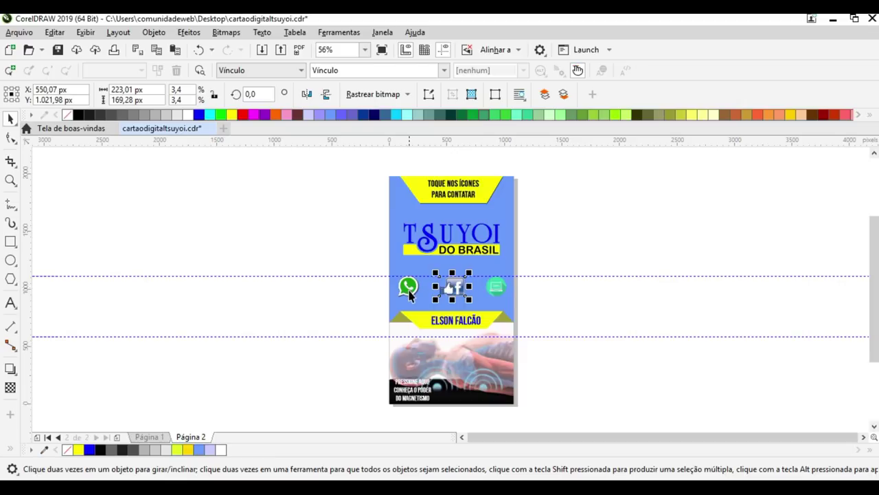
{"action": "left_click", "coordinate": [327, 302]}
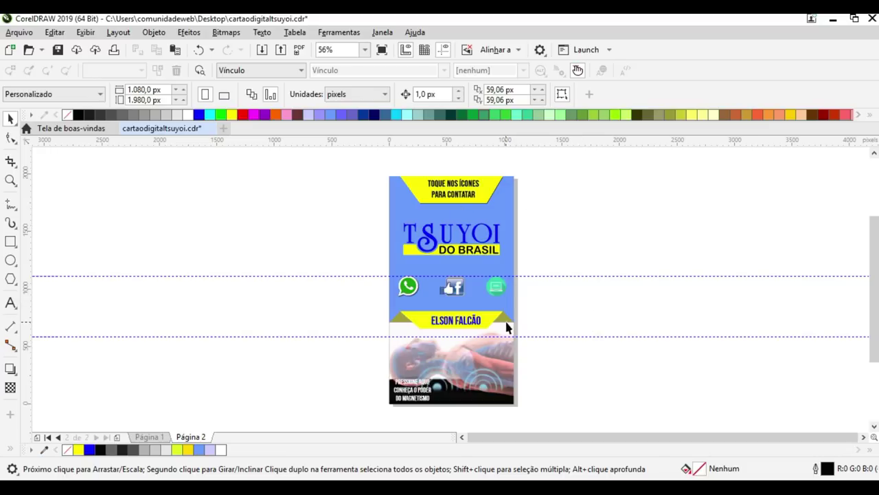
{"action": "left_click", "coordinate": [459, 289]}
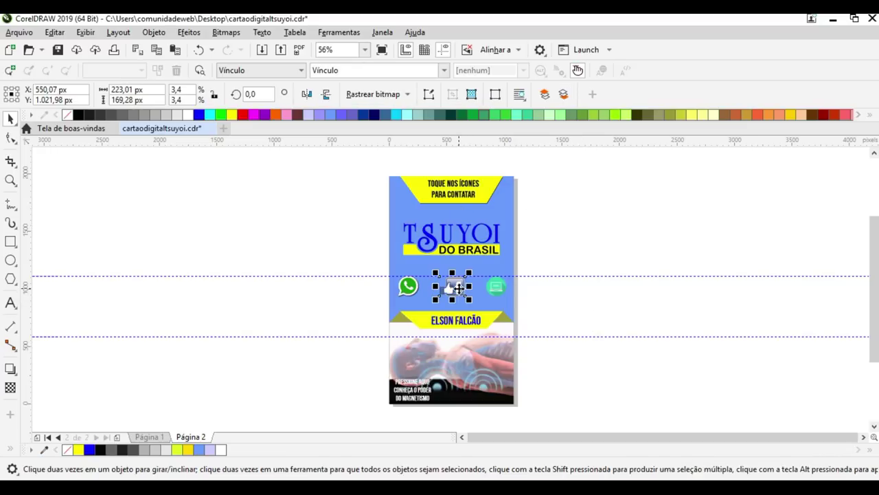
{"action": "left_click", "coordinate": [383, 33]}
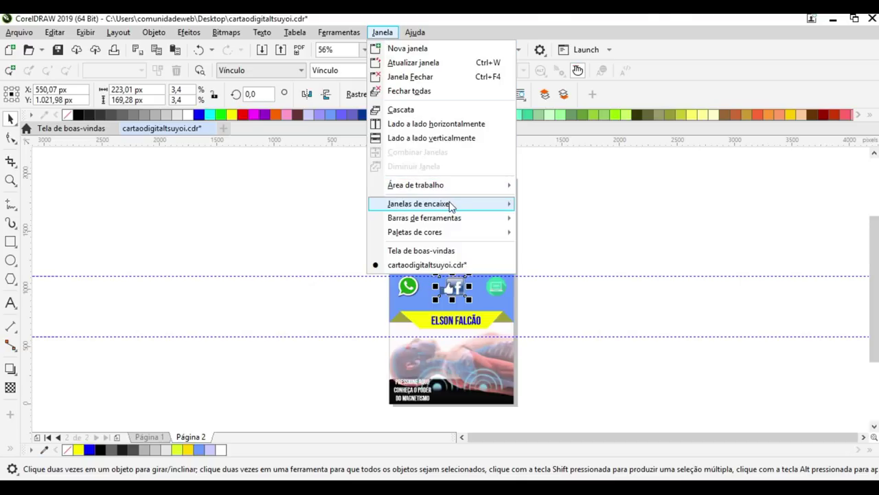
{"action": "mouse_move", "coordinate": [451, 205]}
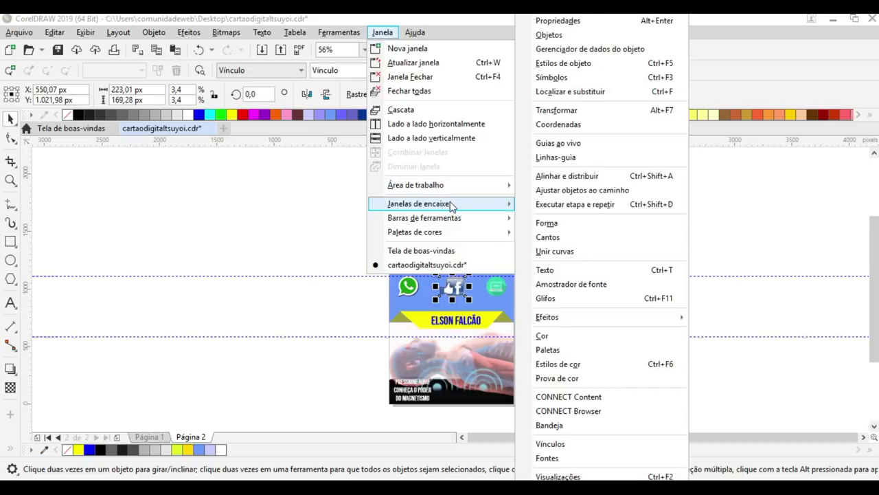
{"action": "left_click", "coordinate": [572, 445]}
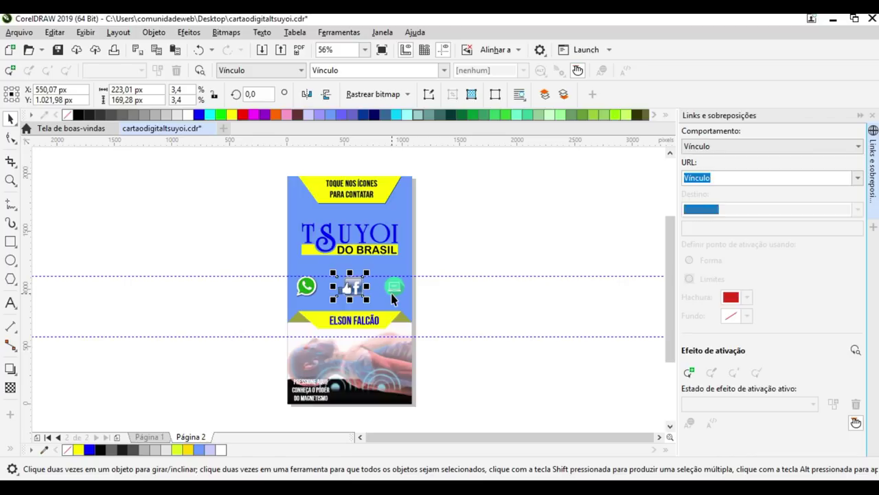
{"action": "left_click", "coordinate": [756, 176]}
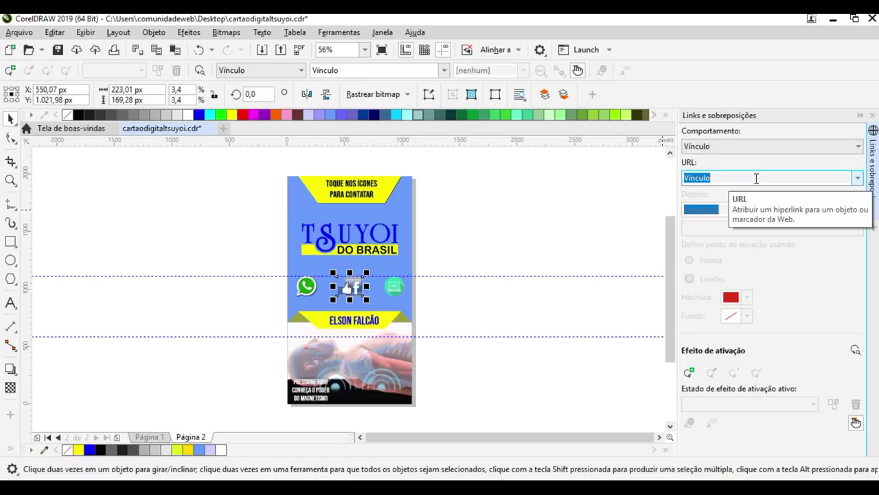
{"action": "left_click", "coordinate": [756, 178]}
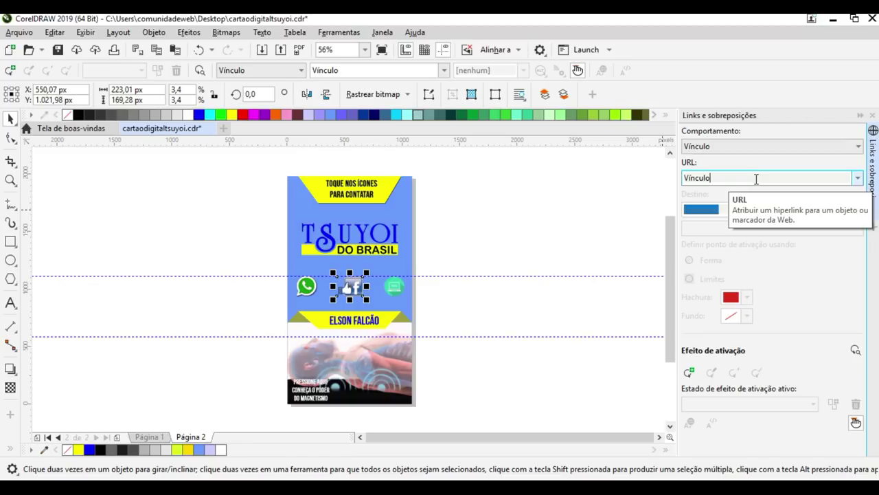
{"action": "key", "text": "Return"}
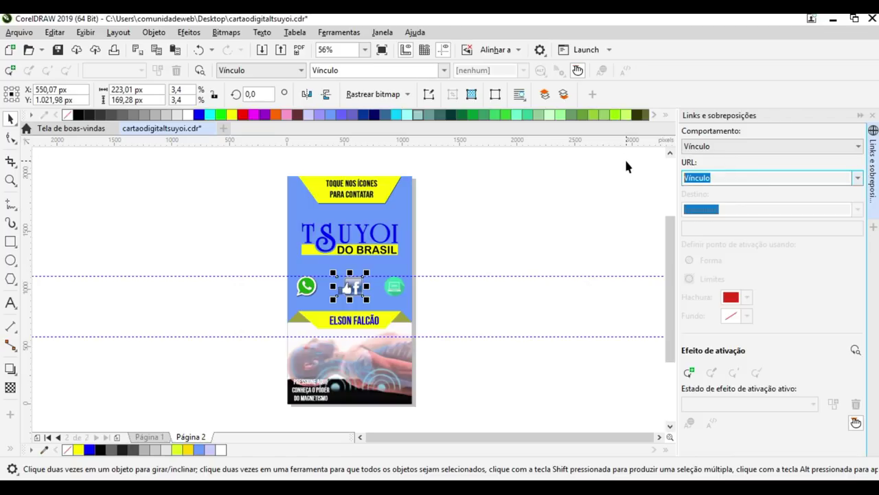
{"action": "left_click", "coordinate": [714, 150]}
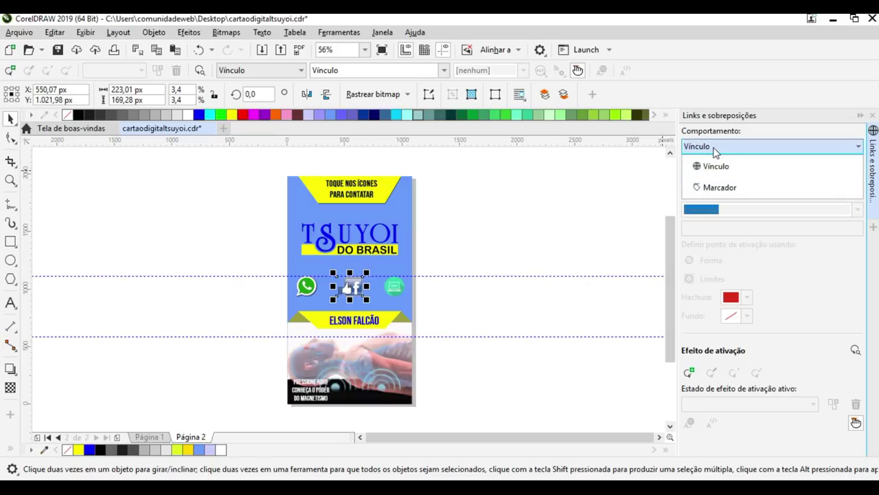
{"action": "left_click", "coordinate": [714, 151]}
{"action": "left_click", "coordinate": [714, 177]}
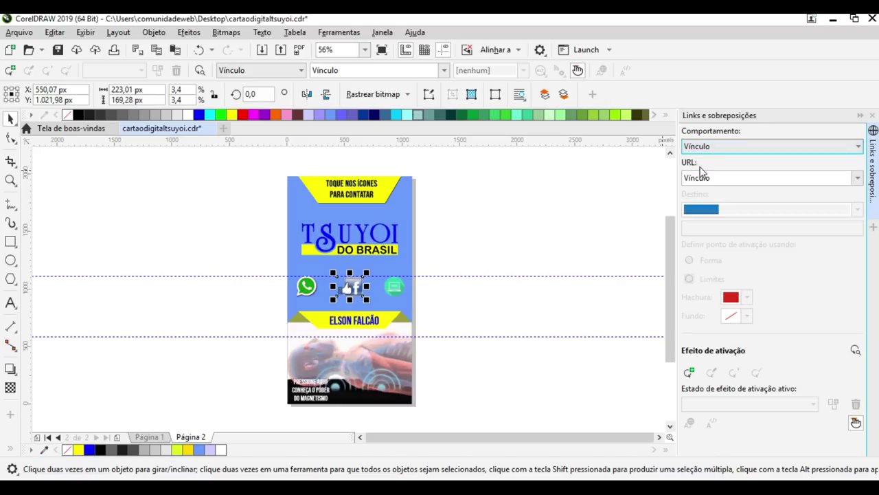
{"action": "key", "text": "ctrl+a"}
{"action": "type", "text": "h"}
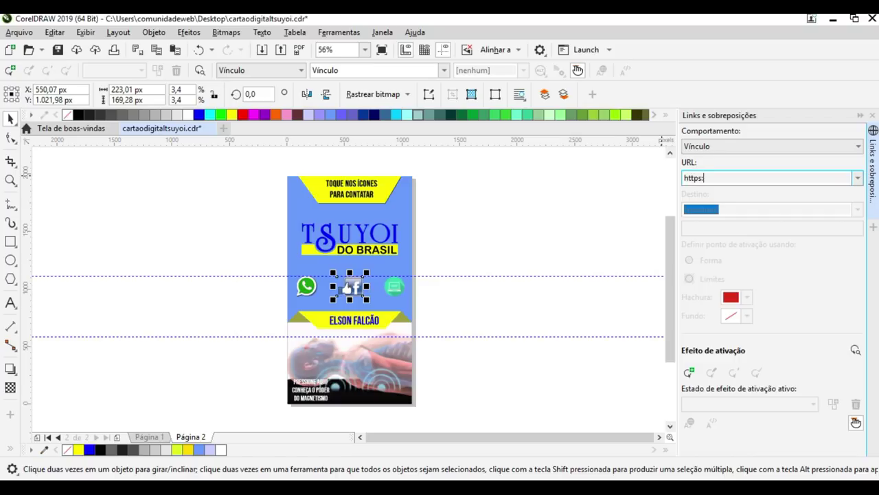
{"action": "type", "text": "ttps://www.facebook.com/comunidadeweb1"}
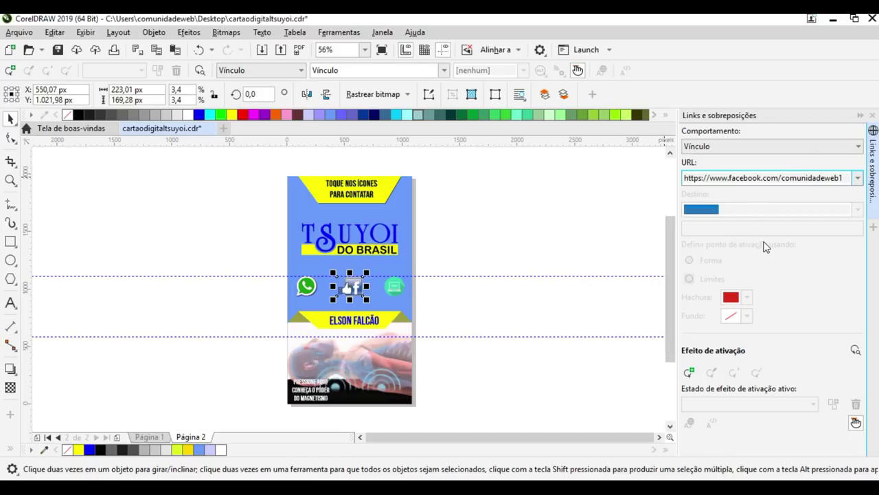
{"action": "key", "text": "Return"}
{"action": "left_click", "coordinate": [630, 225]}
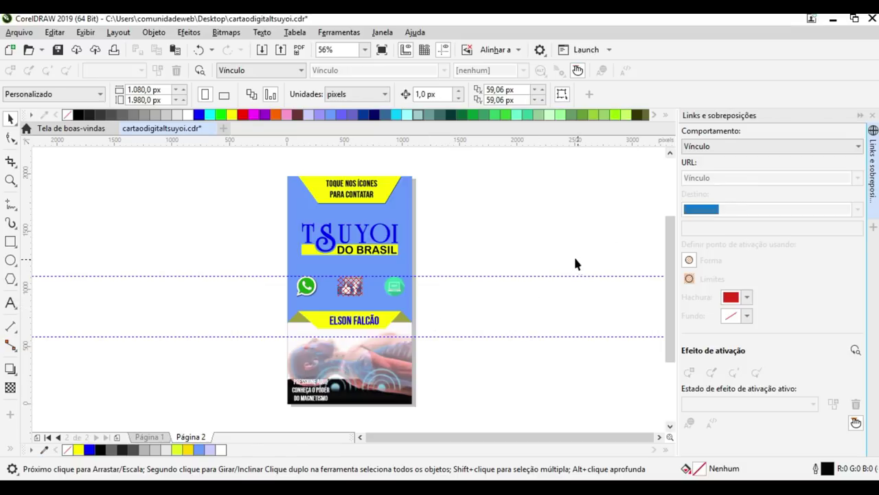
{"action": "left_click", "coordinate": [15, 34]}
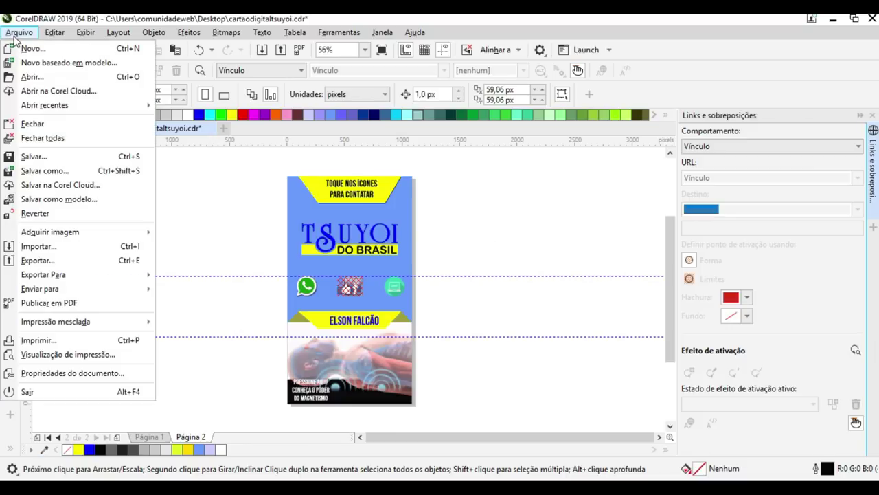
{"action": "left_click", "coordinate": [55, 311]}
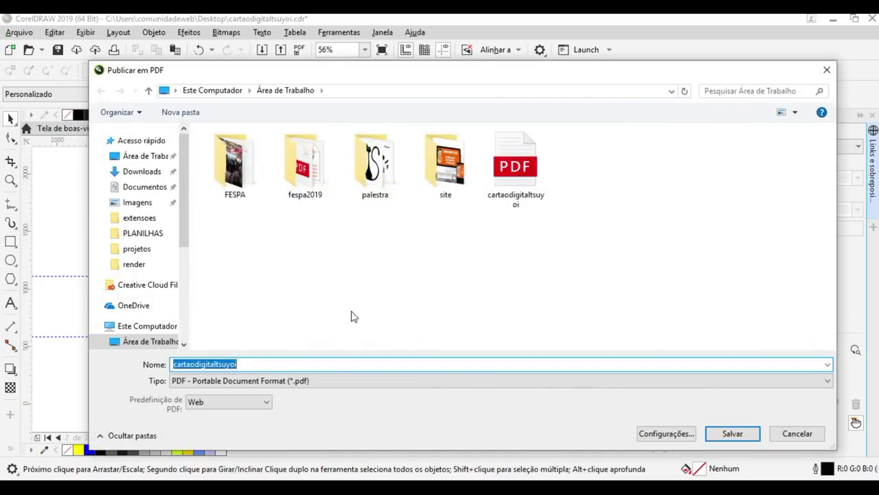
{"action": "left_click", "coordinate": [189, 383]}
{"action": "left_click", "coordinate": [189, 386]}
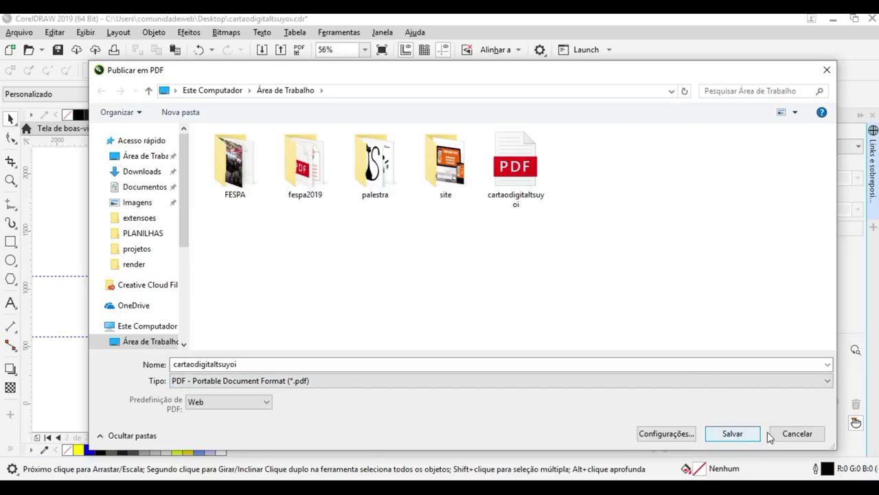
{"action": "left_click", "coordinate": [793, 433]}
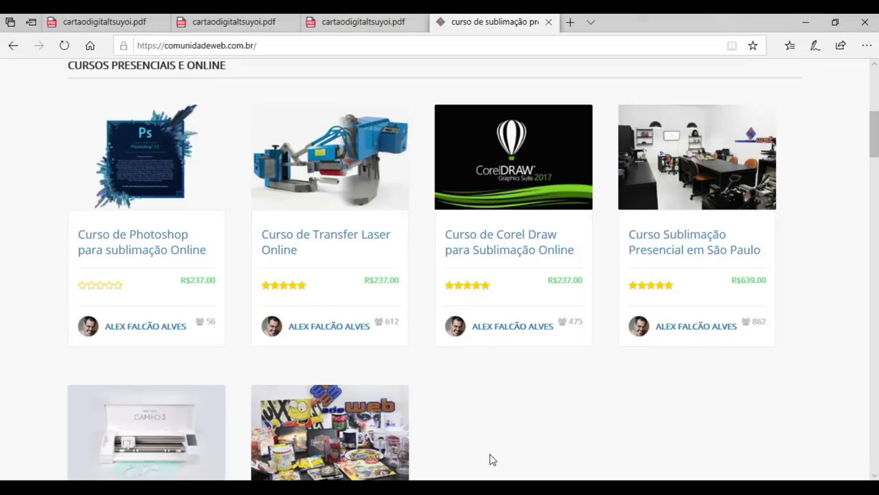
Switch to the Edge browser, test the Facebook icon's link in cartaodigitaltsuyoi.pdf, and look through the Facebook page it opens.
{"action": "left_click", "coordinate": [90, 26]}
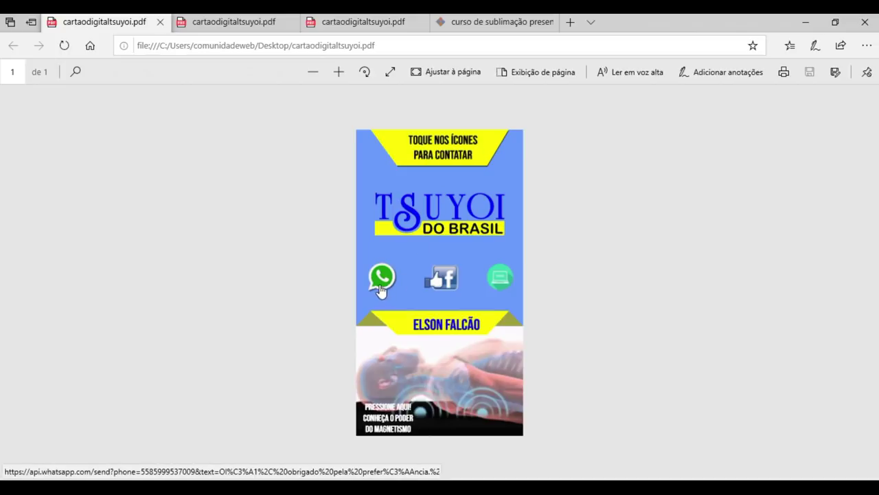
{"action": "left_click", "coordinate": [443, 280]}
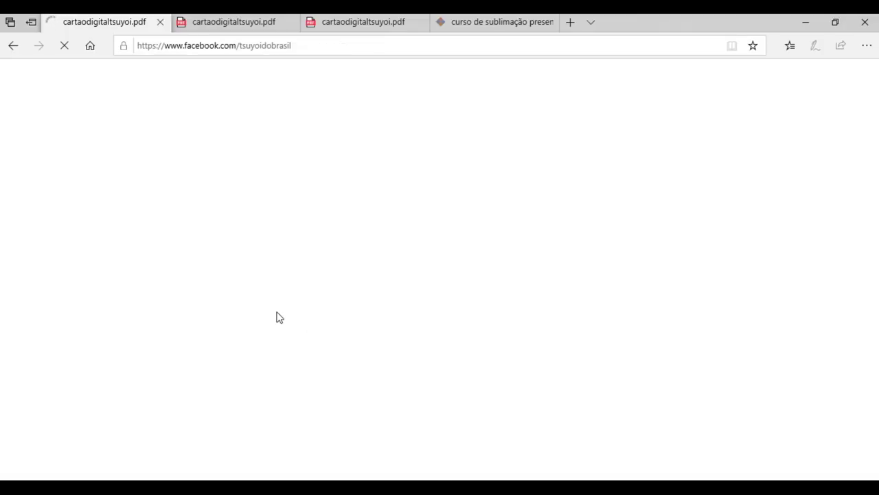
{"action": "scroll", "coordinate": [687, 243], "scroll_direction": "down", "scroll_amount": 4}
{"action": "scroll", "coordinate": [698, 249], "scroll_direction": "down", "scroll_amount": 6}
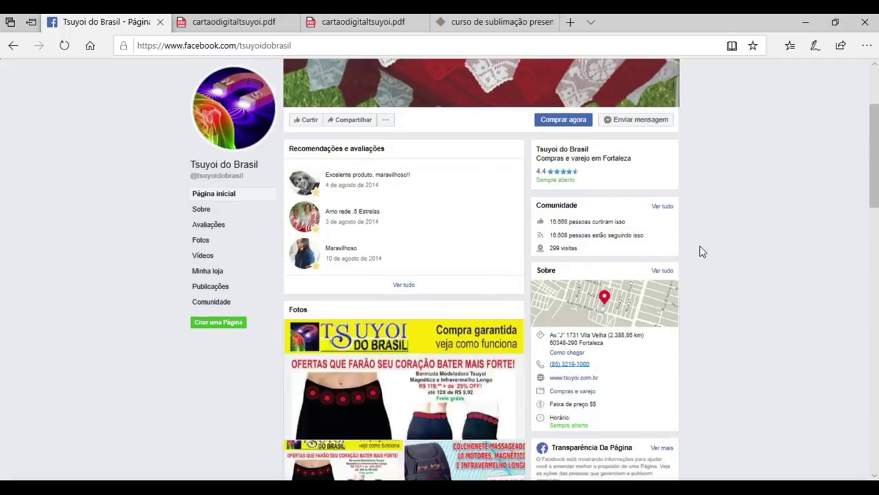
{"action": "scroll", "coordinate": [700, 245], "scroll_direction": "up", "scroll_amount": 6}
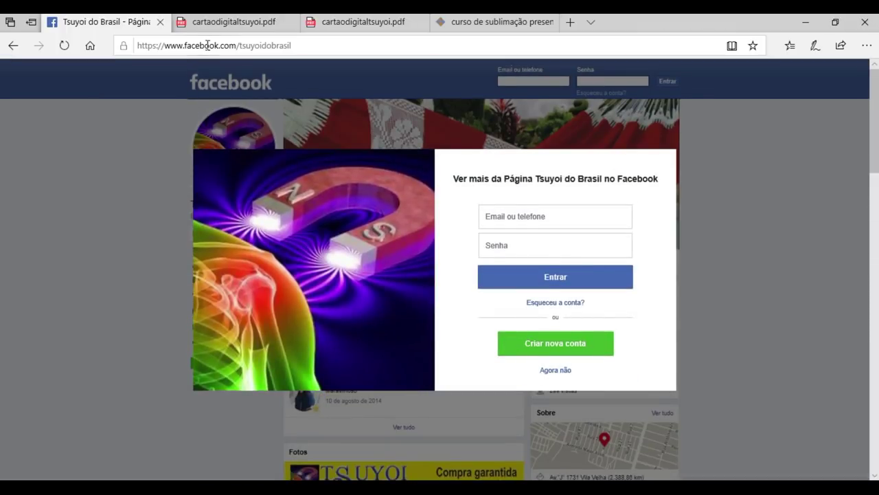
In the next open copy of cartaodigitaltsuyoi.pdf, test the magnetism video link below the contact icons and pause the YouTube video.
{"action": "left_click", "coordinate": [223, 22]}
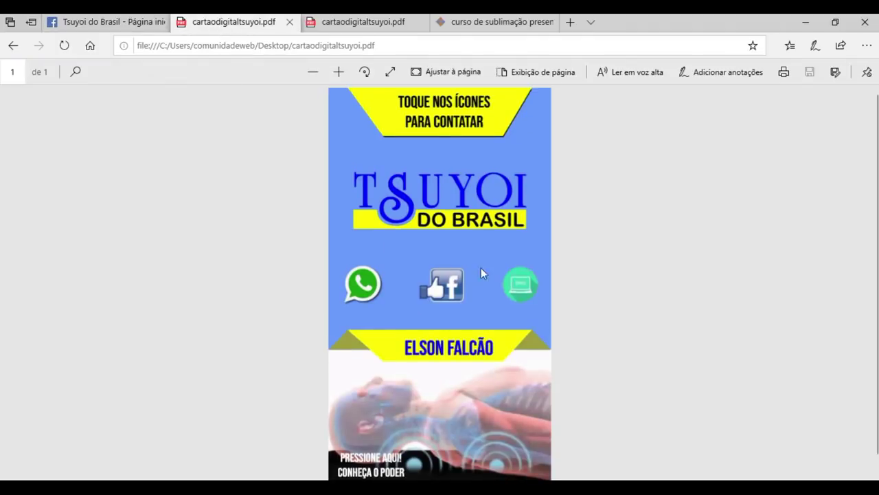
{"action": "scroll", "coordinate": [518, 289], "scroll_direction": "down", "scroll_amount": 1}
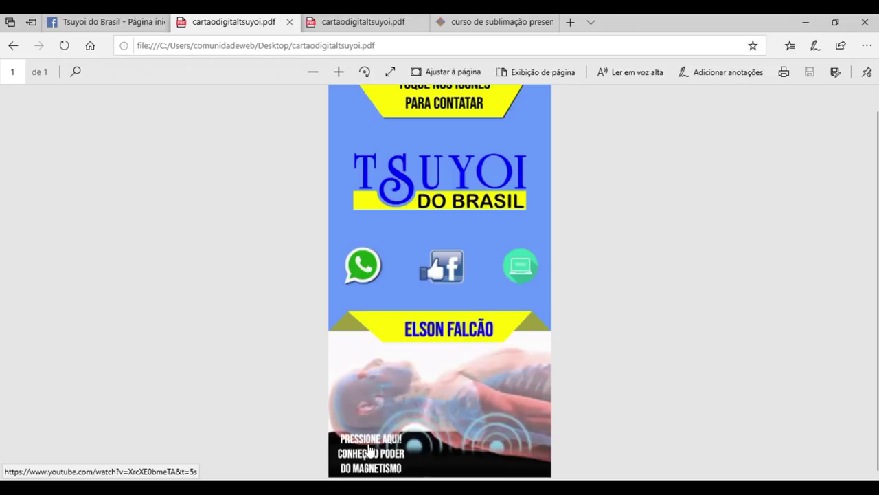
{"action": "left_click", "coordinate": [441, 402]}
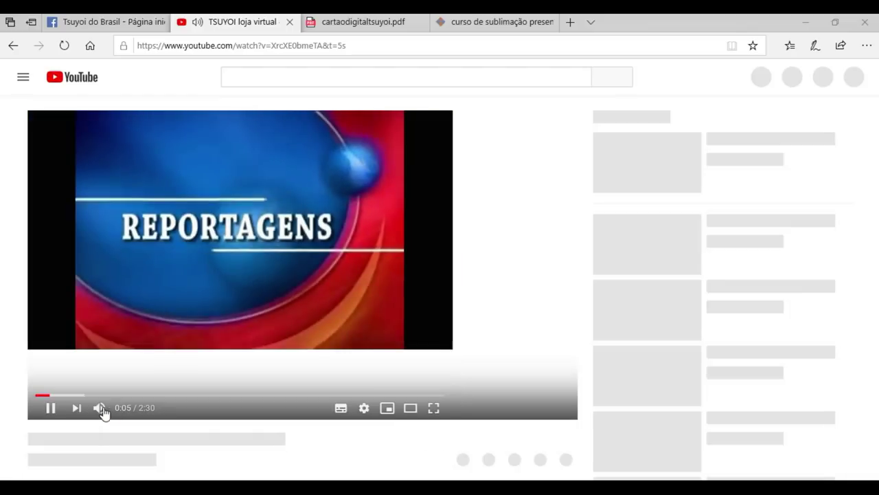
{"action": "left_click", "coordinate": [249, 307]}
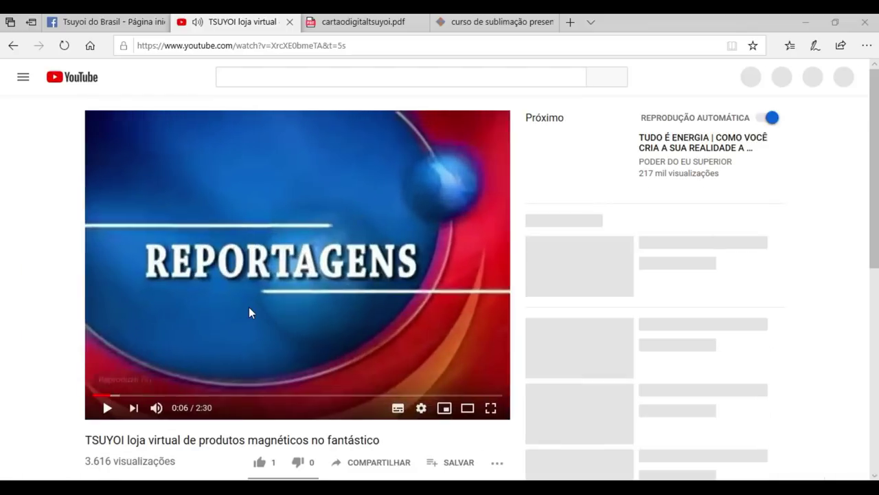